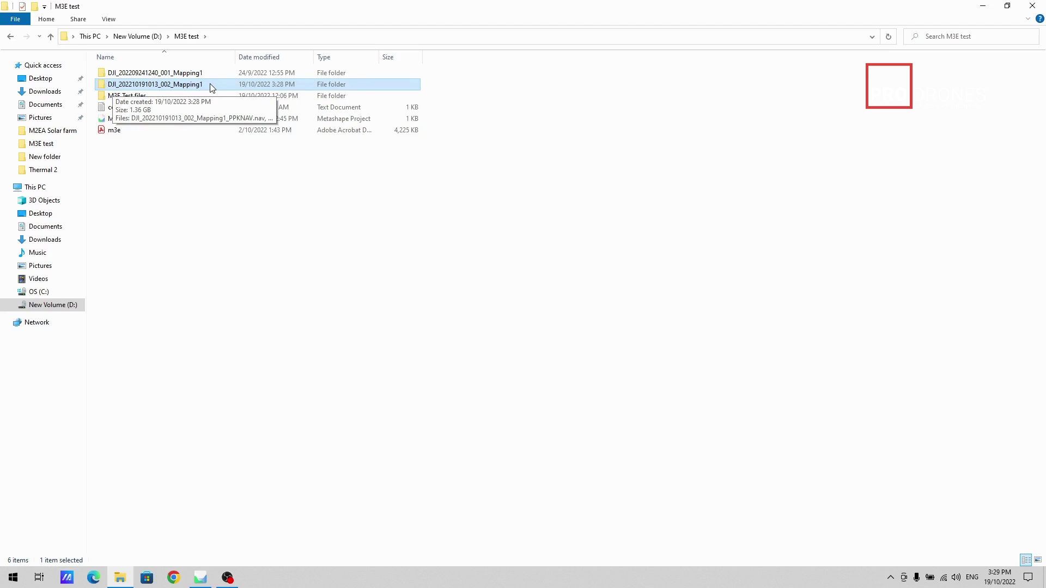
Browse the 002_Mapping1 and 001_Mapping1 flight folders, viewing the PPKOBS file
double_click(212, 88)
click(185, 87)
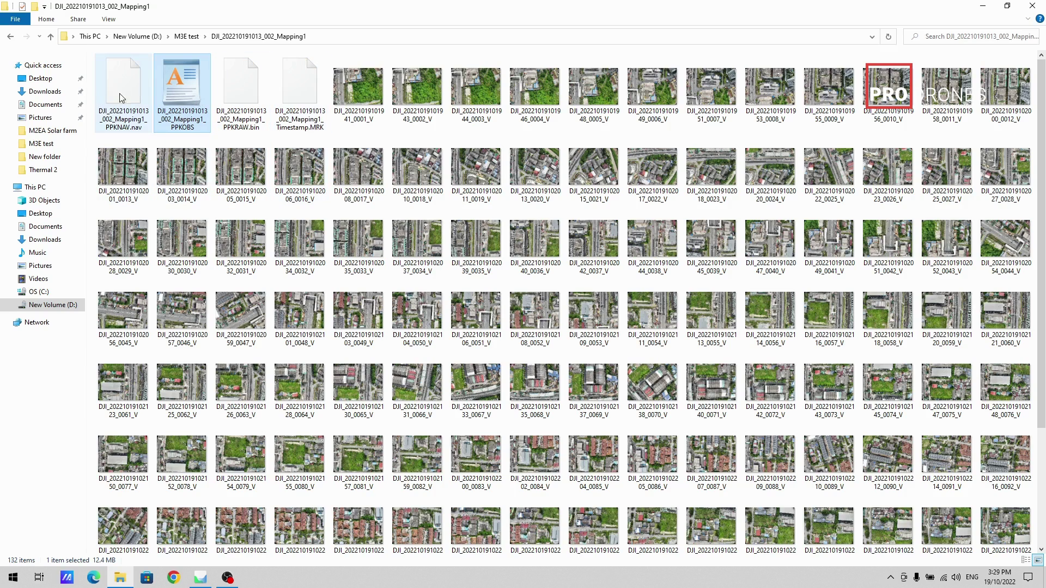
click(185, 36)
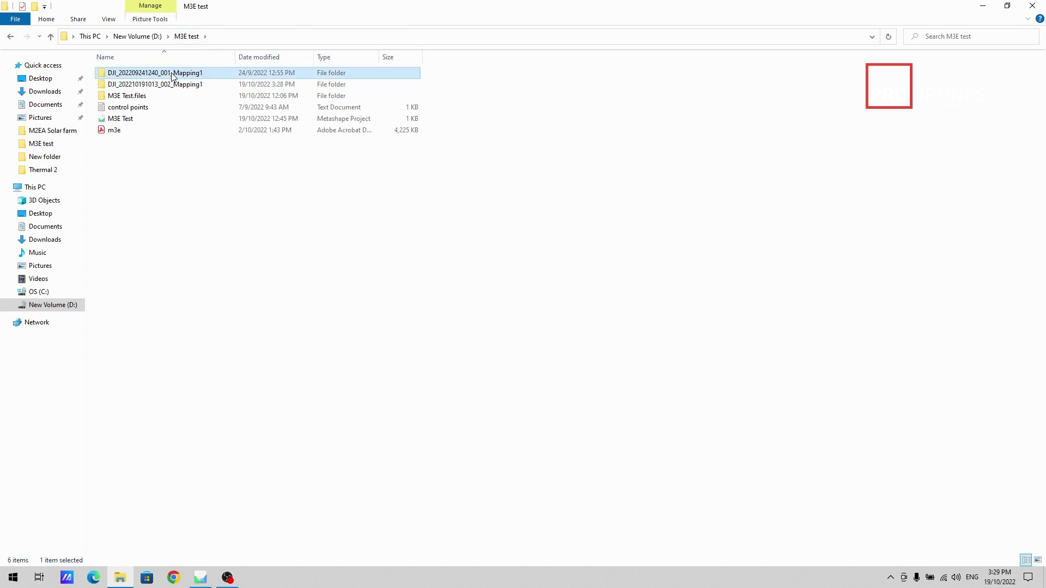
double_click(174, 74)
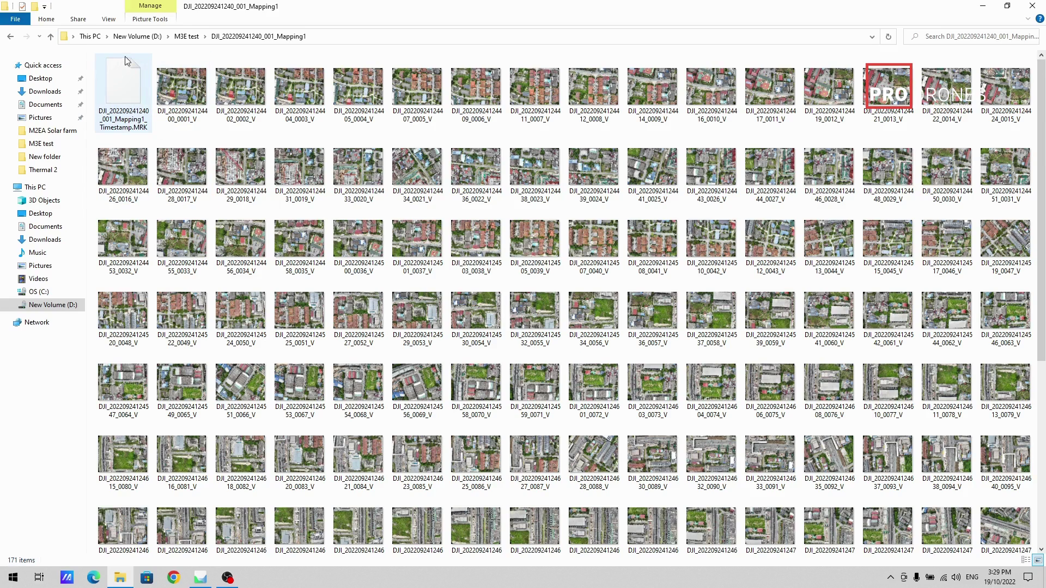
click(186, 36)
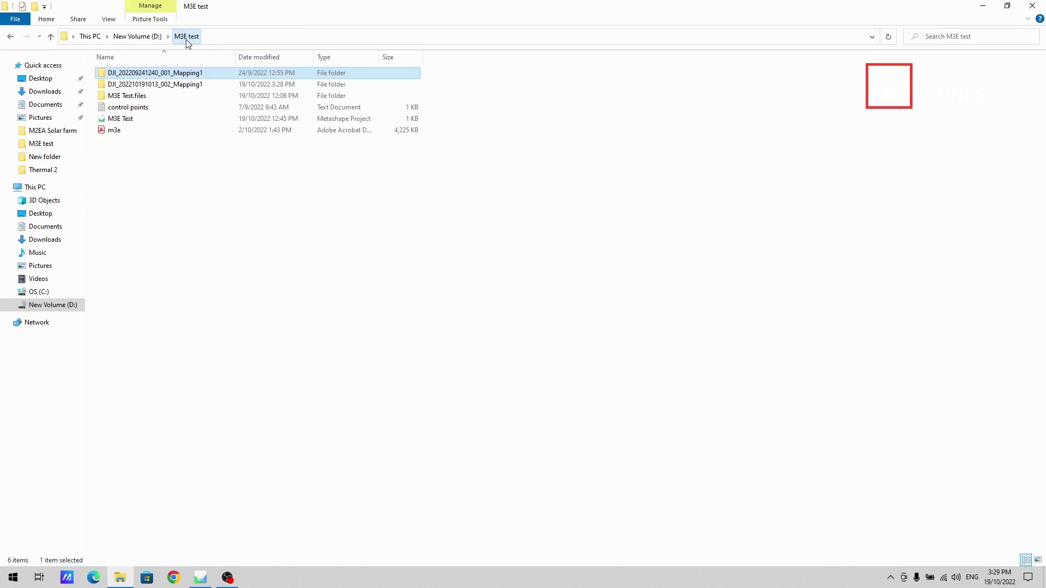
In 002_Mapping1, select PPKNAV.nav, then bring up the context menu for photo 0001_V
double_click(174, 84)
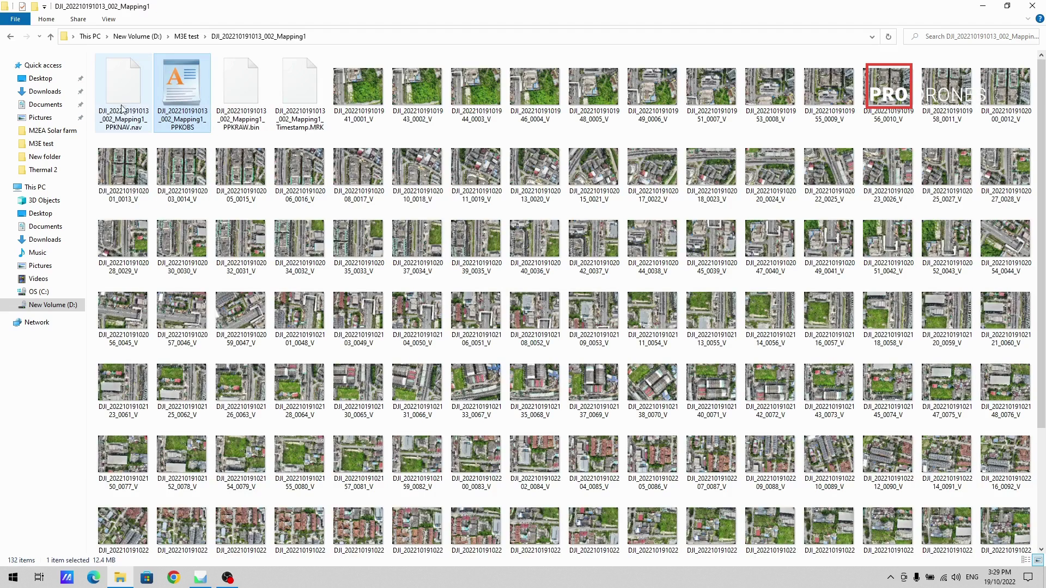
click(134, 89)
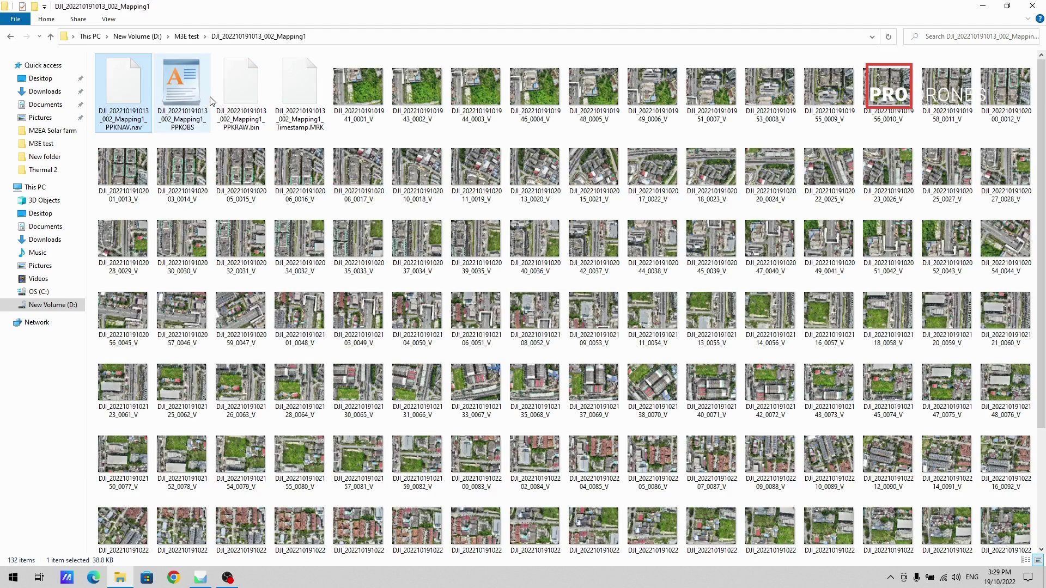
click(372, 112)
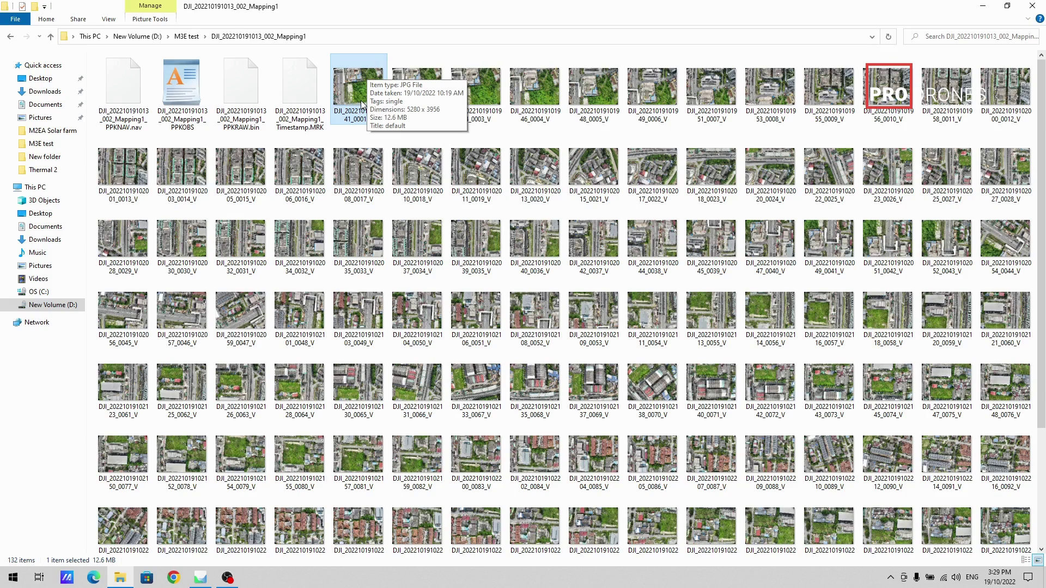
right_click(362, 103)
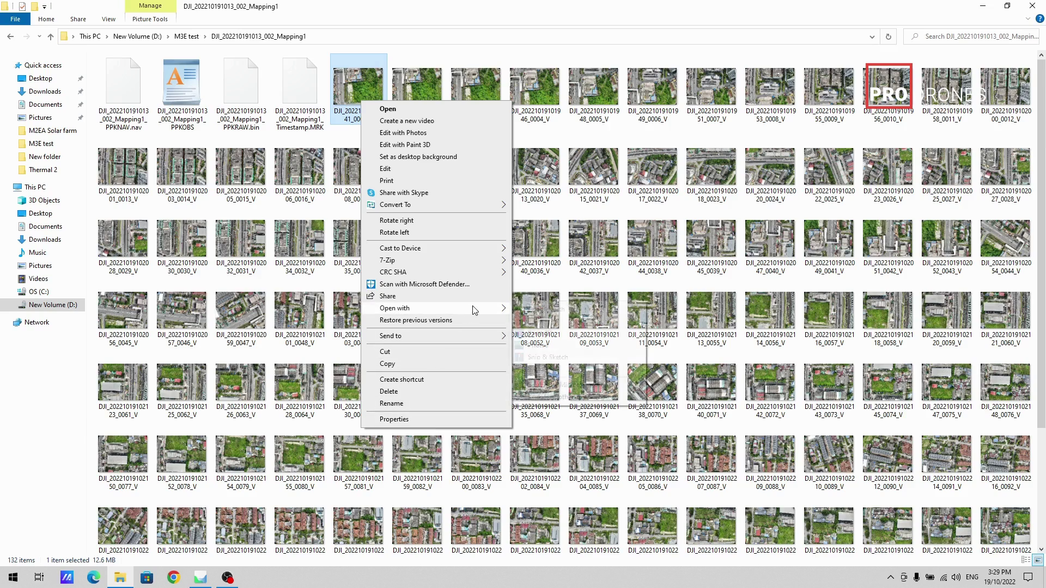
mouse_move(474, 309)
click(552, 371)
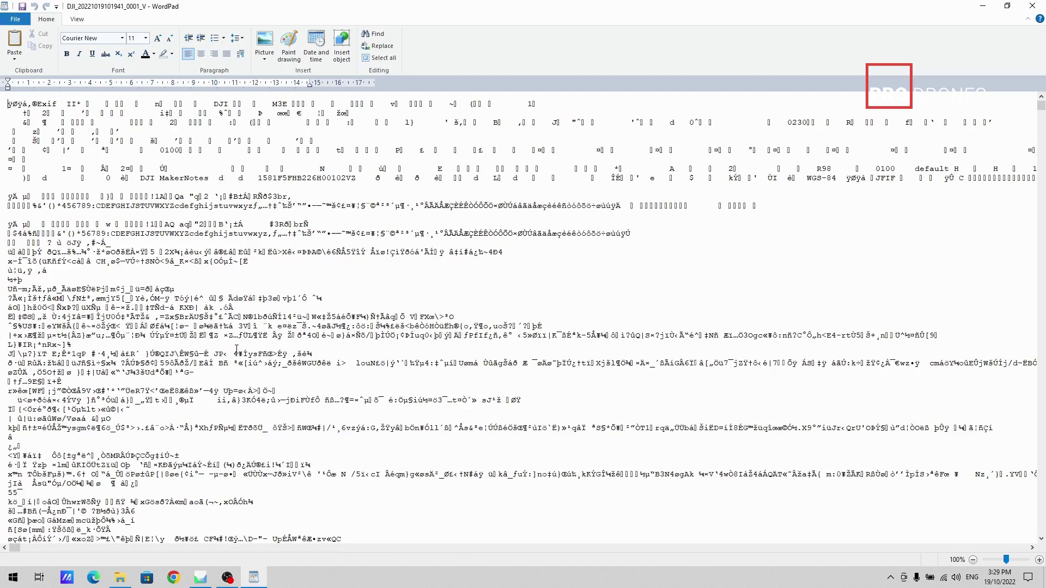
scroll(224, 419, down, 15)
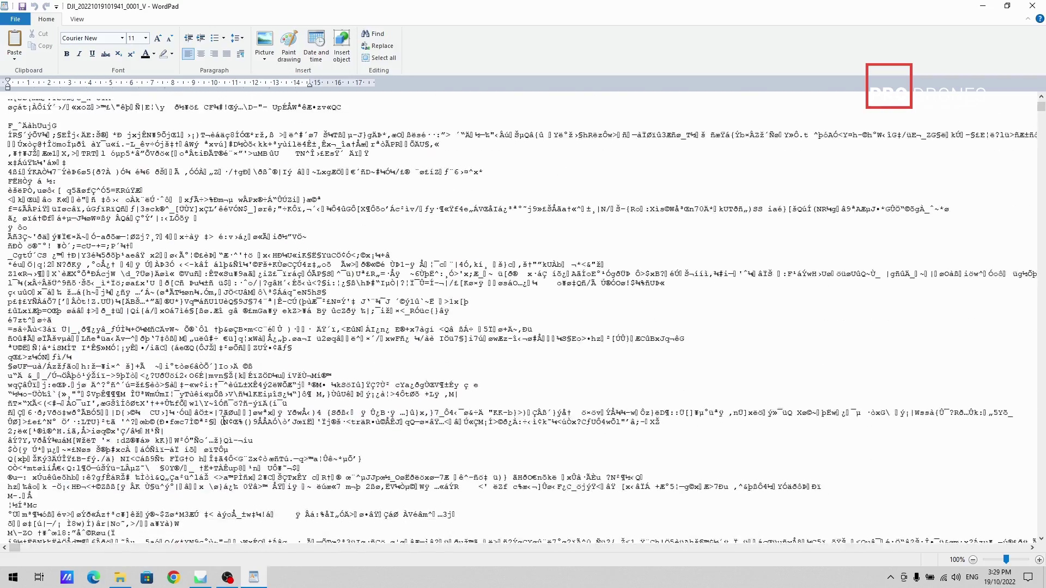
scroll(223, 421, down, 15)
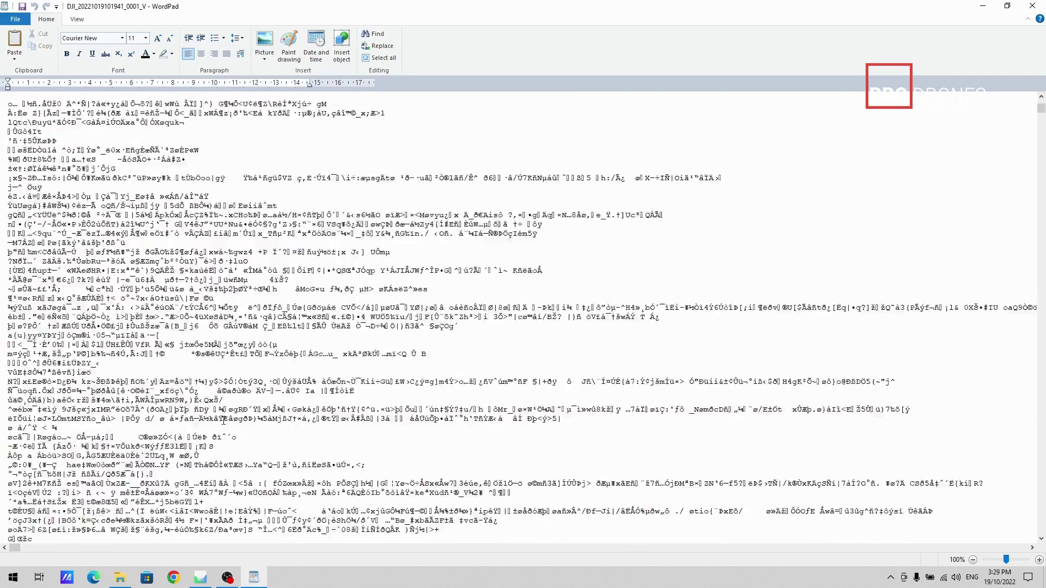
scroll(223, 421, down, 14)
Search the file for 'xmp' to reach the embedded XMP metadata block
key(ctrl+f)
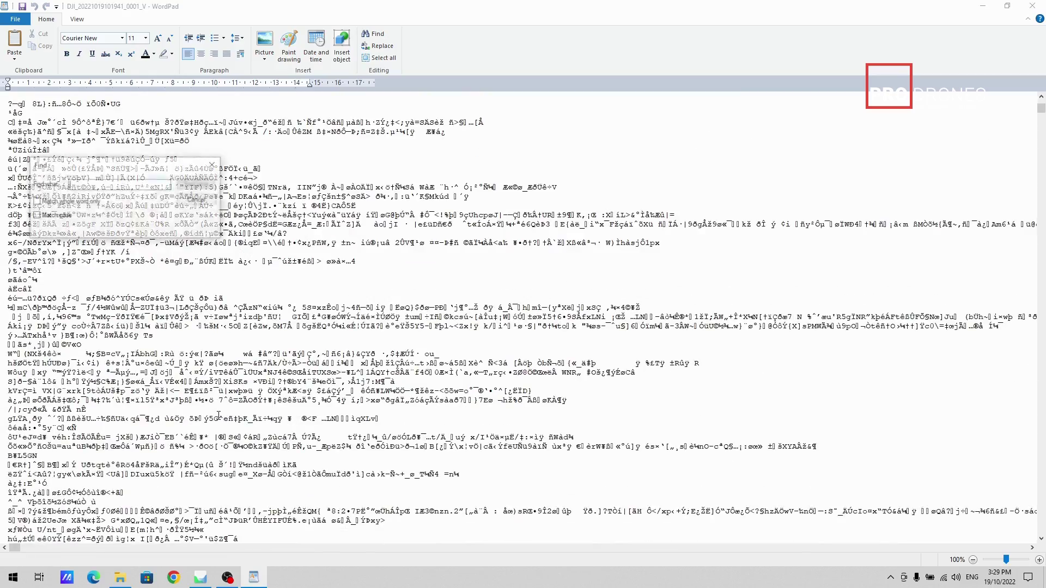
text(xmp)
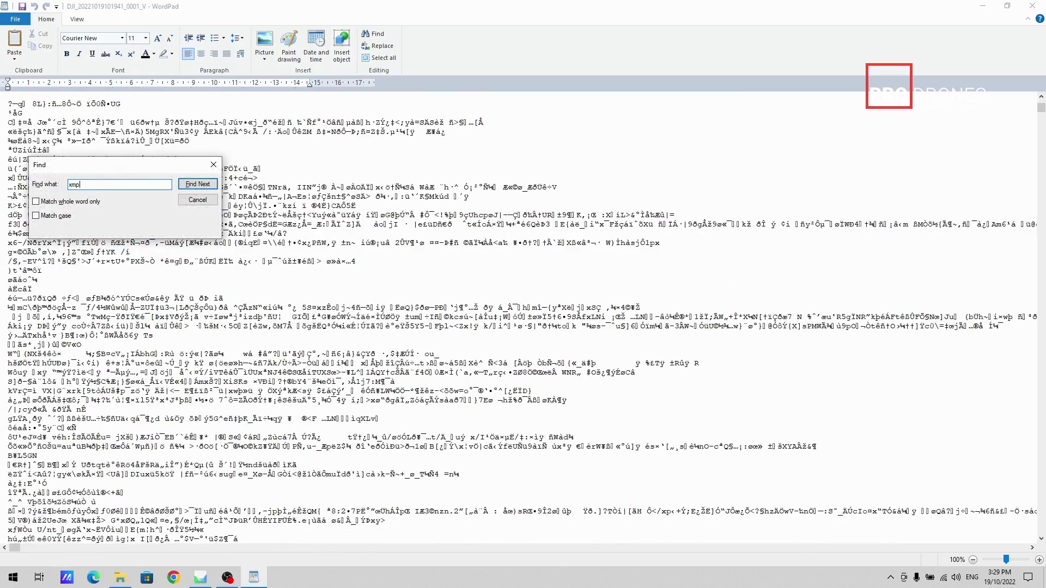
key(Return)
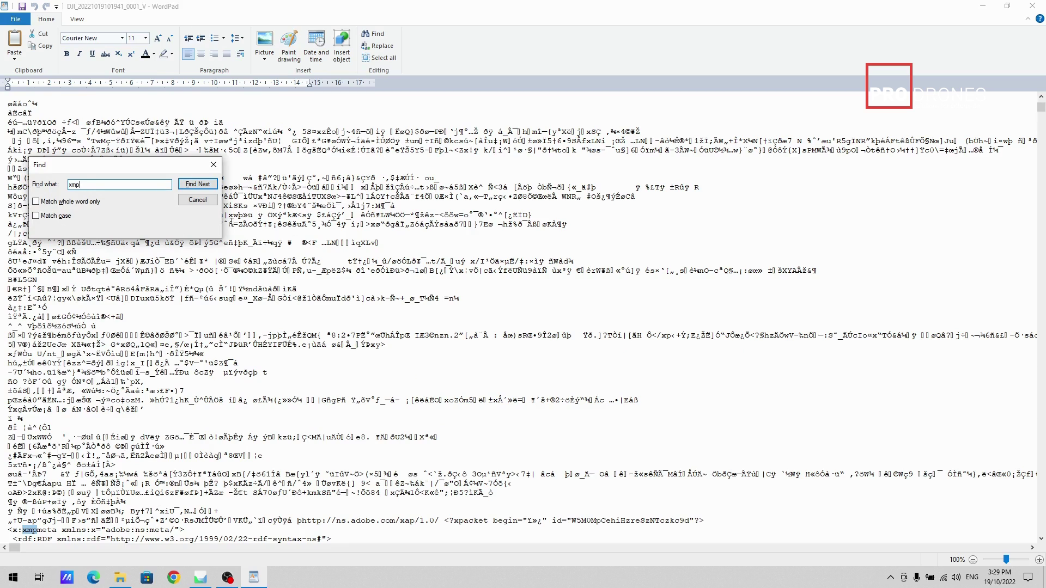
click(202, 202)
Highlight the NTRIP mount point, port and host lines and the three RtkStd accuracy lines
scroll(285, 281, down, 11)
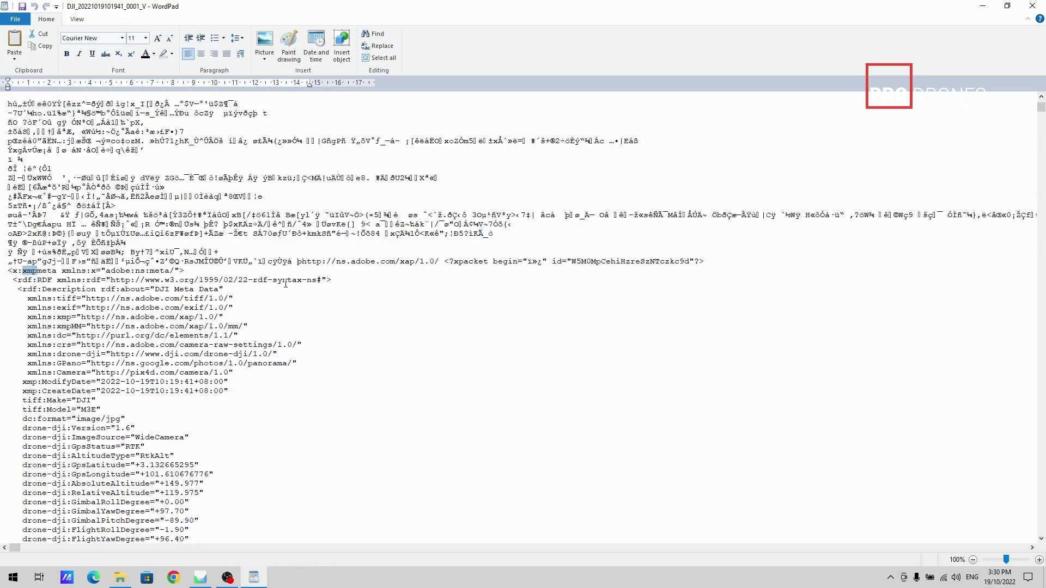
scroll(285, 282, down, 6)
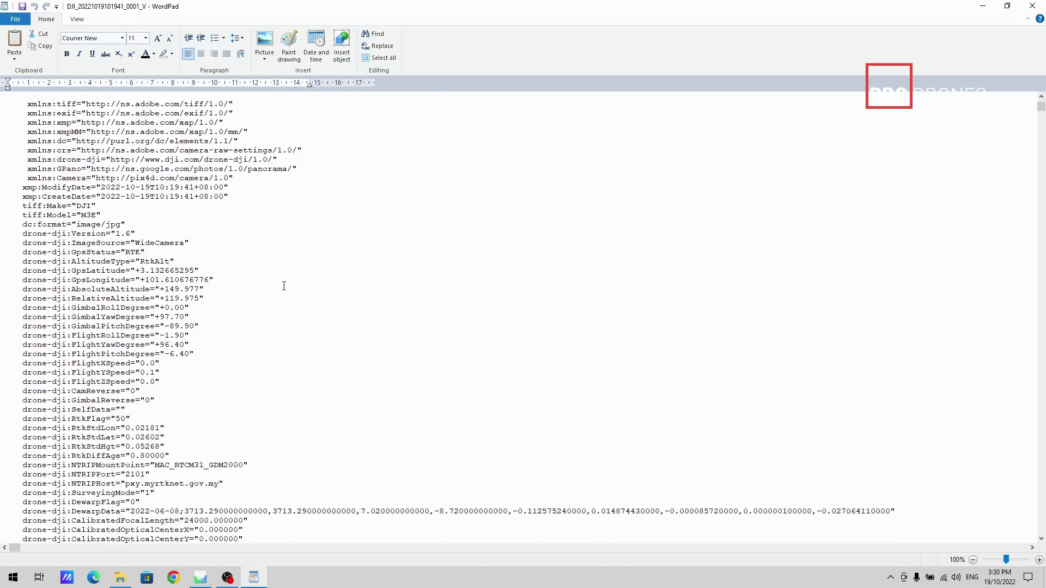
scroll(284, 286, down, 1)
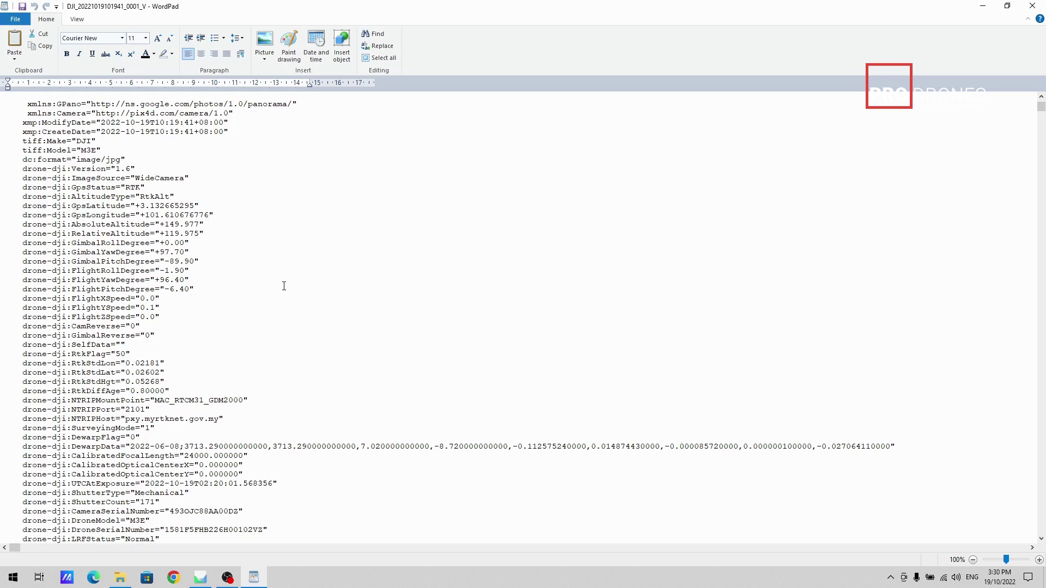
scroll(284, 286, down, 3)
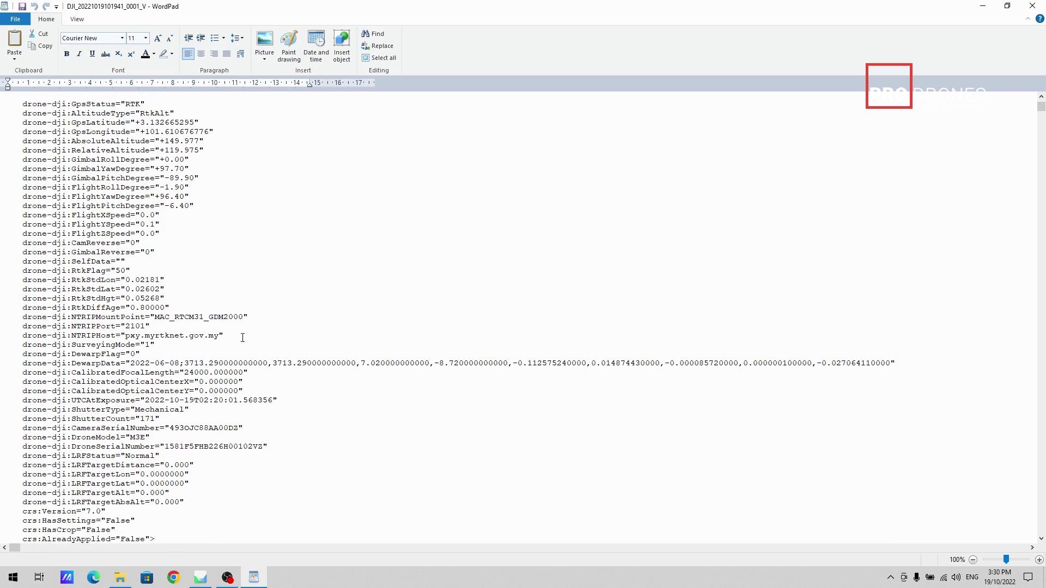
drag(227, 335, 10, 313)
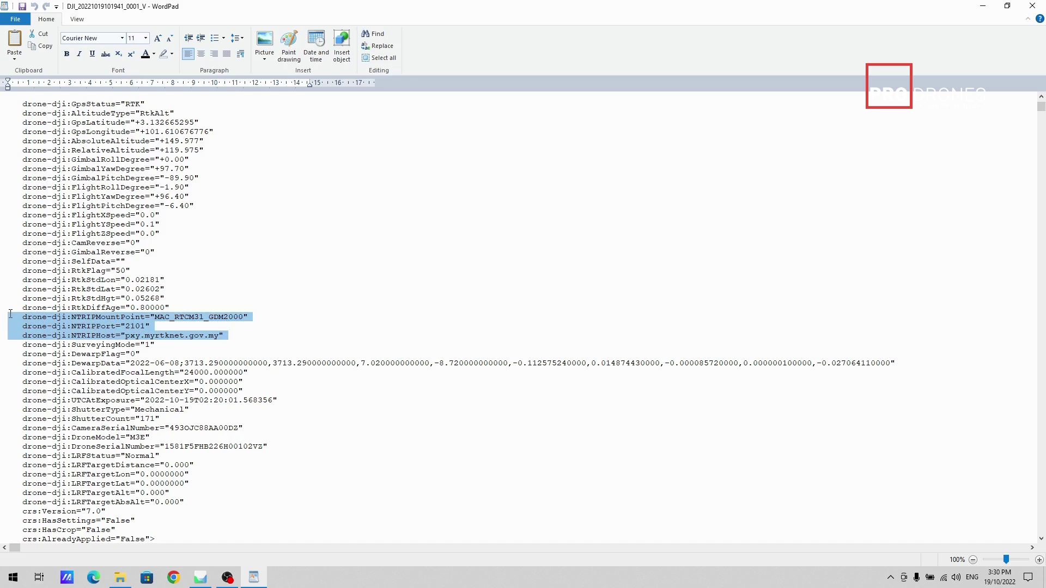
drag(170, 299, 14, 280)
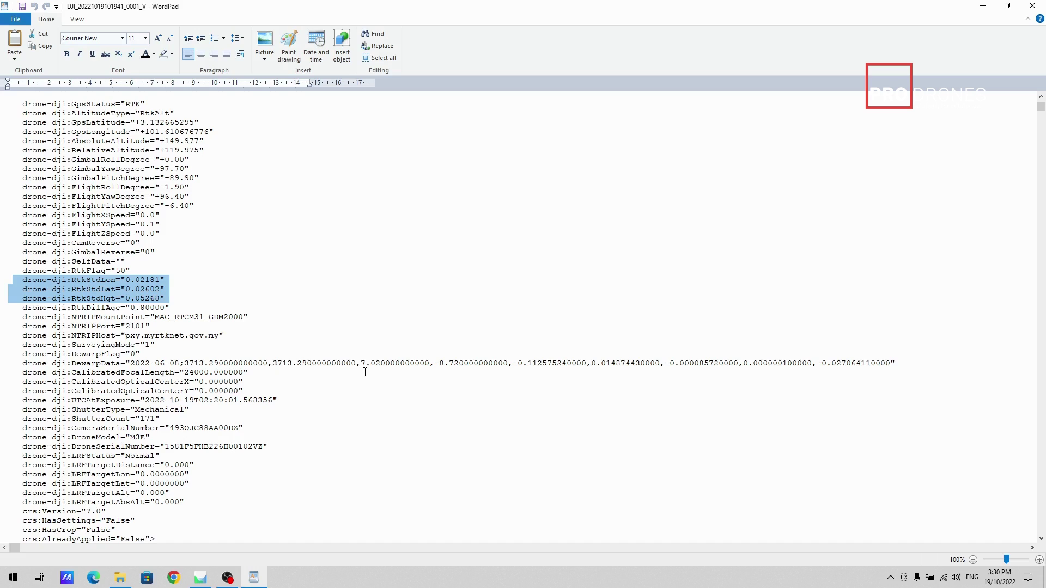
Highlight the SurveyingMode, ShutterType 'Mechanical' and ShutterCount '171' lines
scroll(364, 369, down, 1)
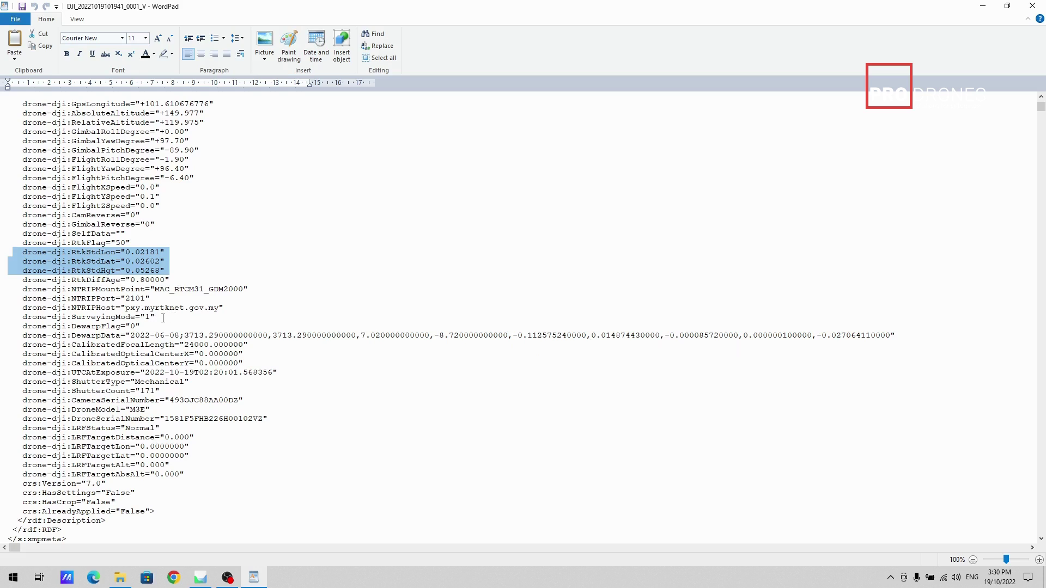
drag(161, 318, 25, 317)
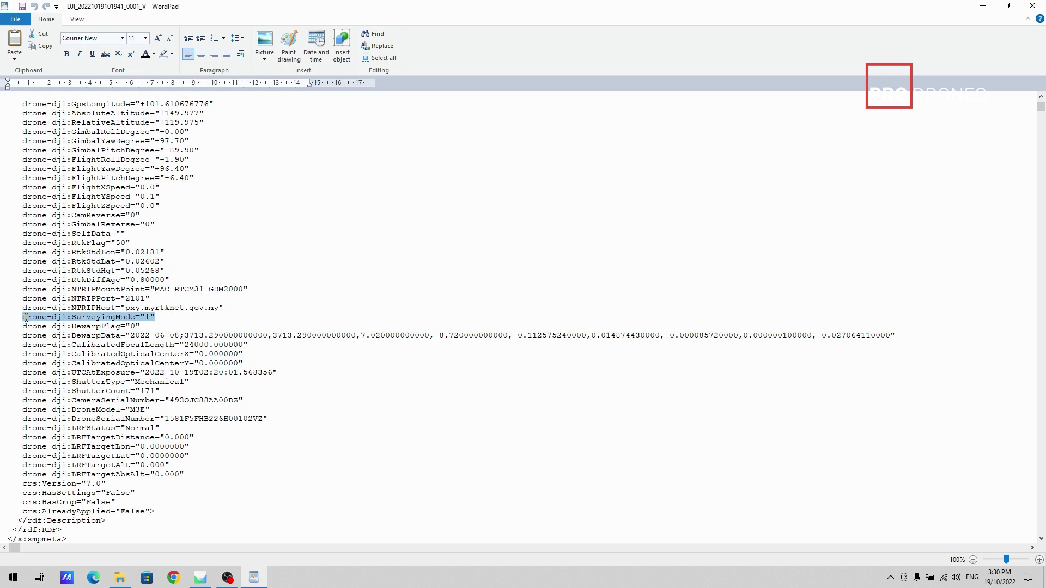
triple_click(182, 382)
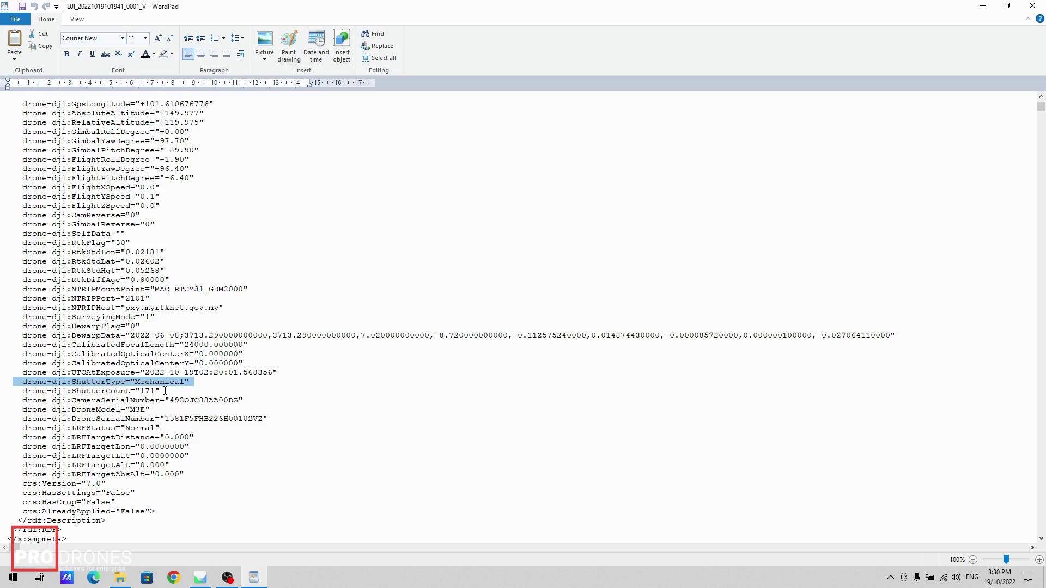
drag(165, 391, 25, 392)
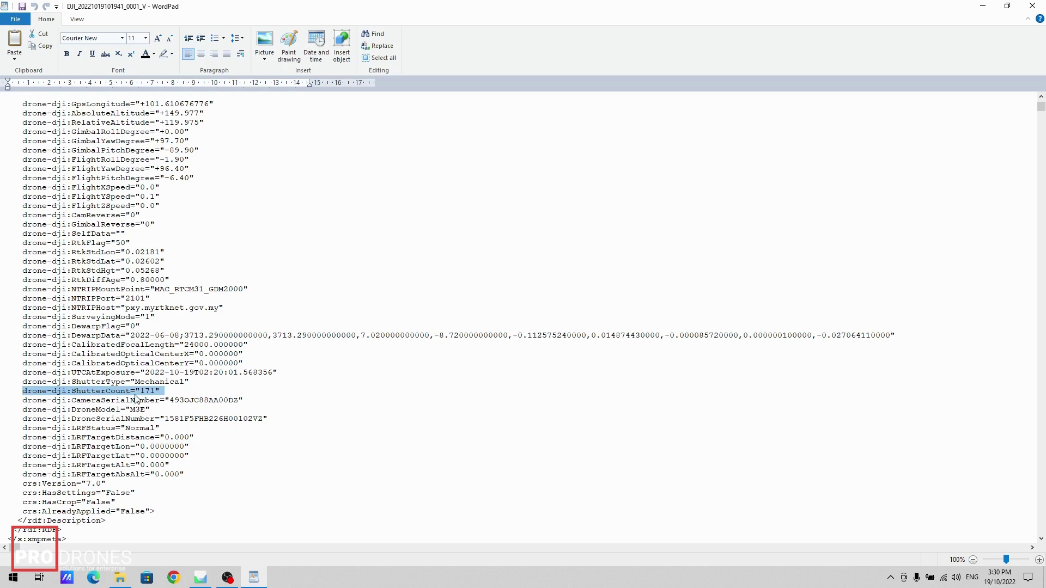
drag(197, 381, 34, 386)
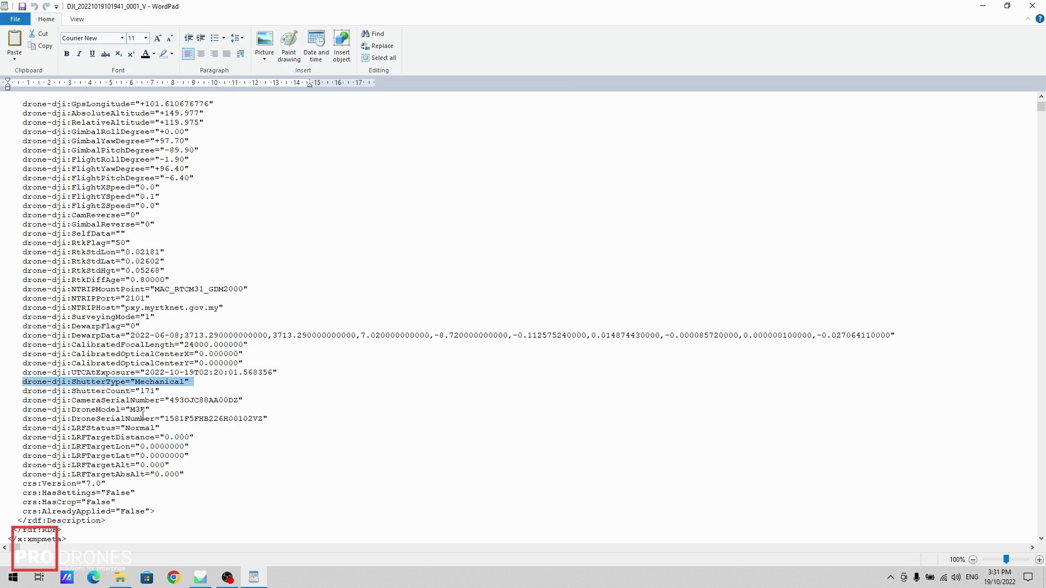
Close WordPad and bring the Metashape M3E project forward, zooming out the Ortho view
click(1032, 5)
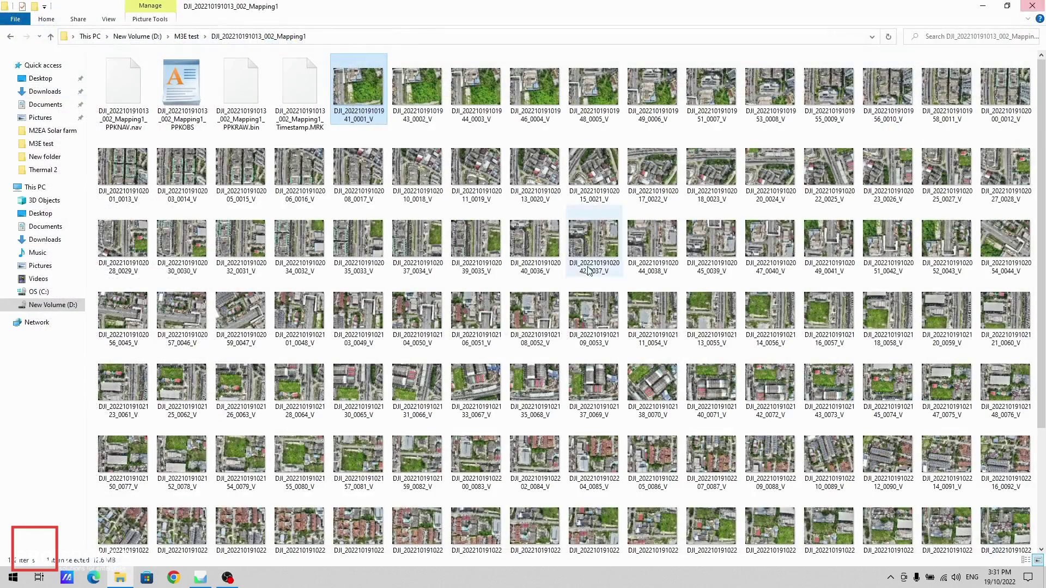
click(203, 579)
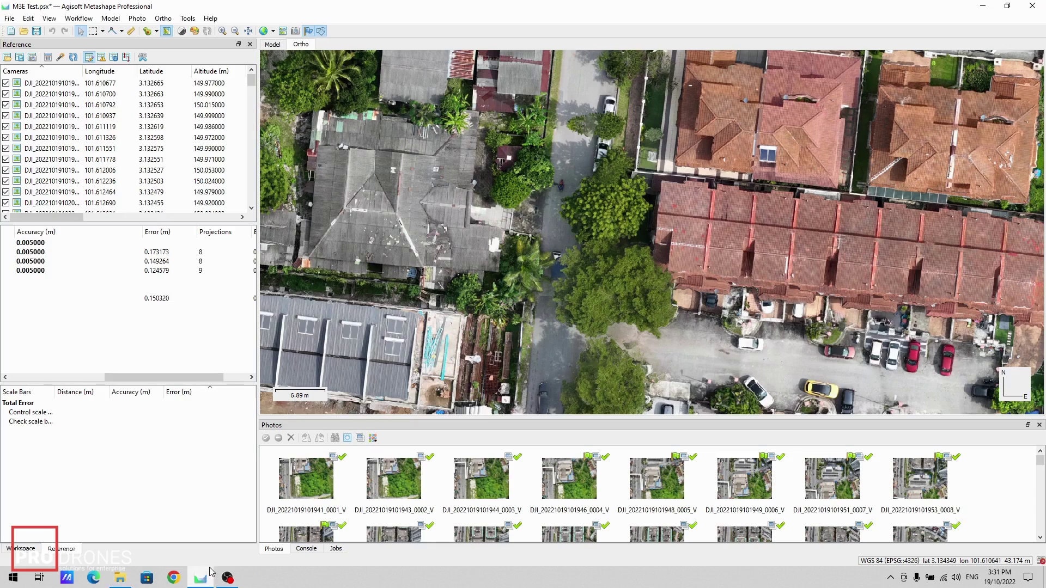
scroll(278, 403, down, 5)
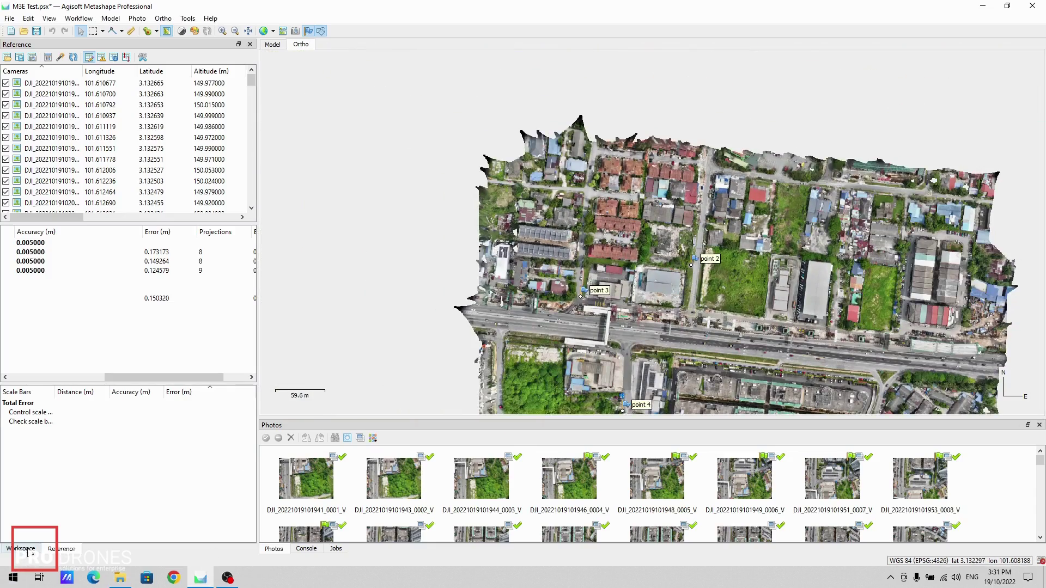
Check the Workspace tab, frame the whole orthomosaic with markers 2–4, then return to Reference
click(21, 548)
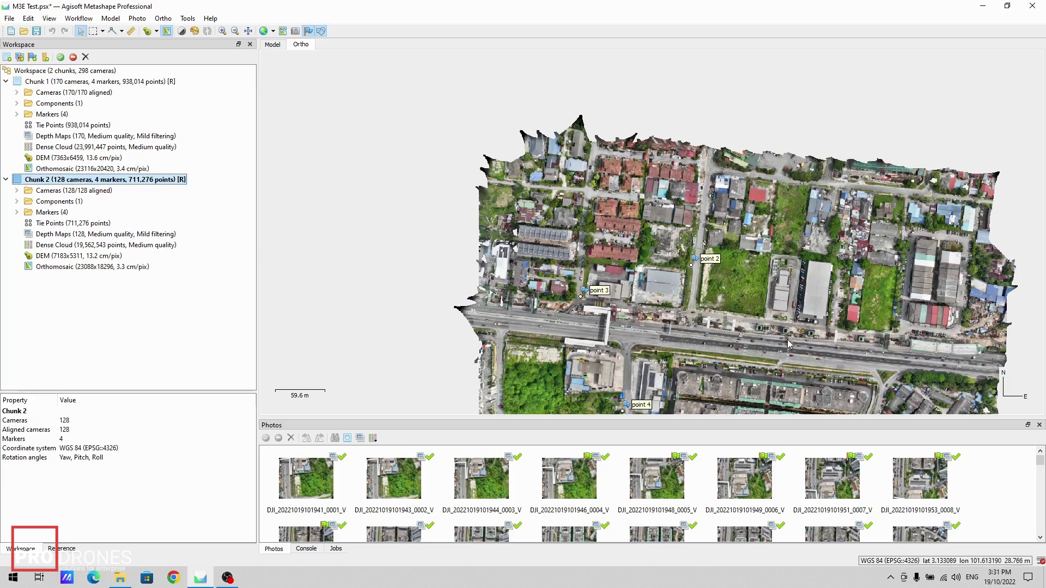
drag(691, 276, 683, 178)
scroll(713, 224, up, 2)
drag(714, 223, 713, 254)
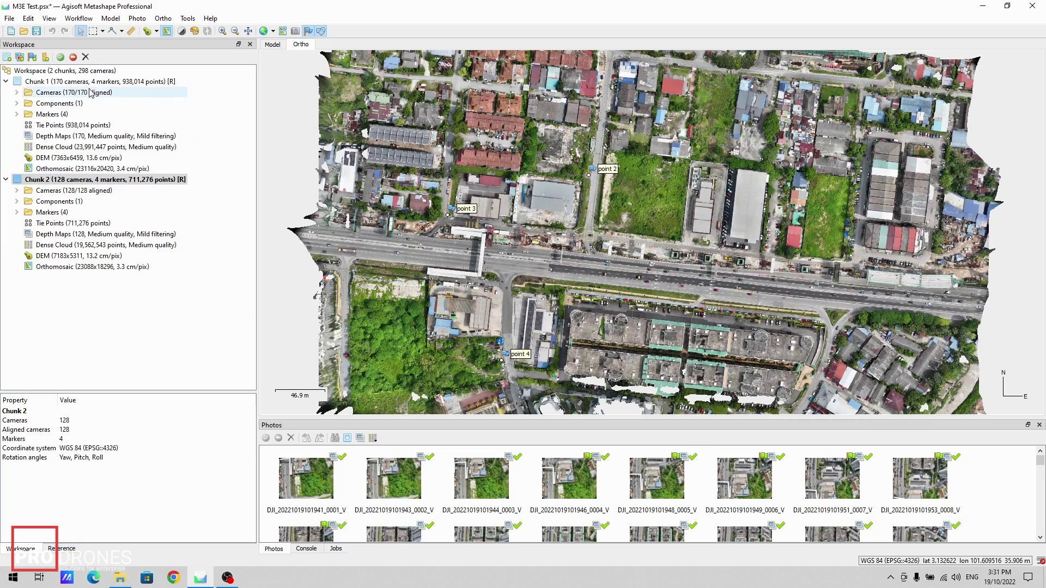
scroll(522, 475, down, 5)
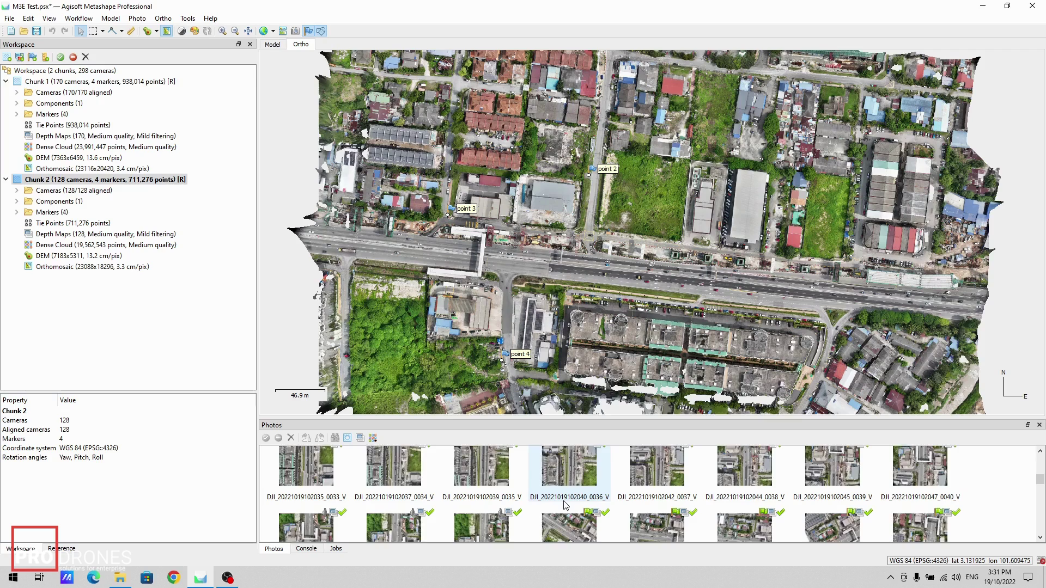
scroll(565, 505, up, 5)
click(61, 549)
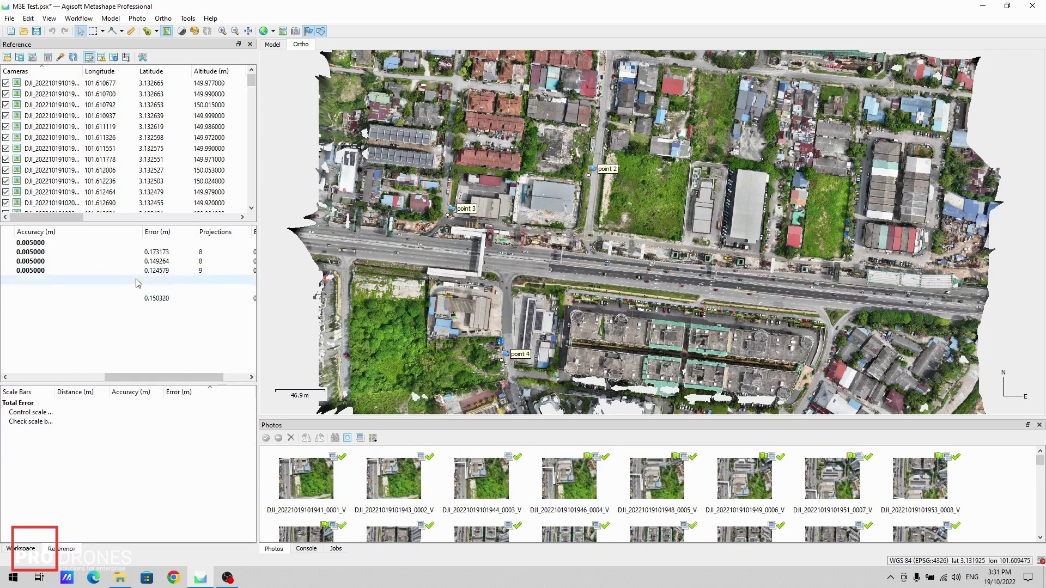
Reveal the markers' Error (pix) column: 0.387, 0.304, 0.798, total 0.554 pix
mouse_move(177, 376)
mouse_down()
mouse_move(90, 378)
mouse_move(147, 395)
mouse_move(177, 377)
mouse_up()
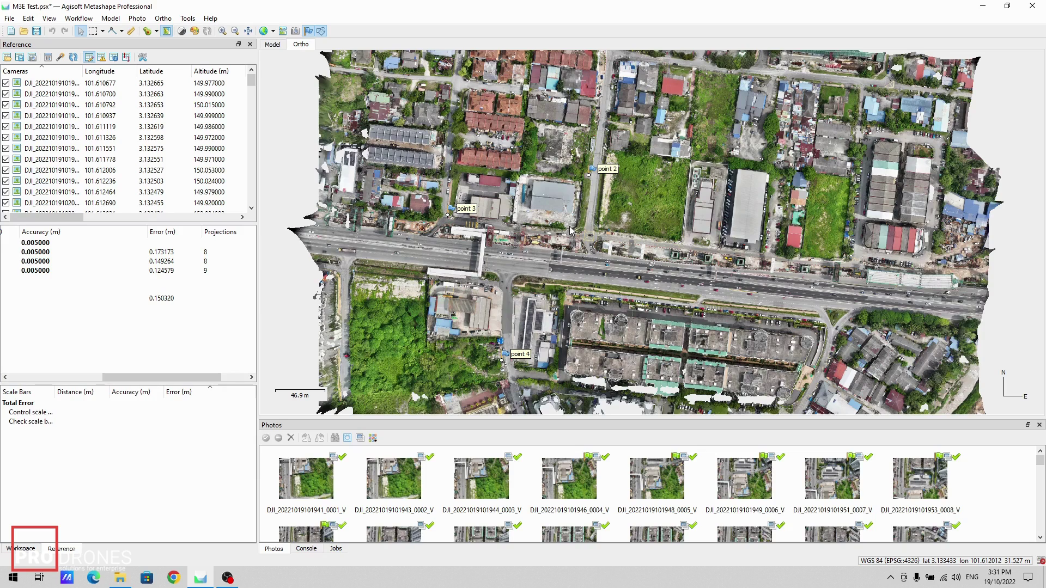
click(163, 299)
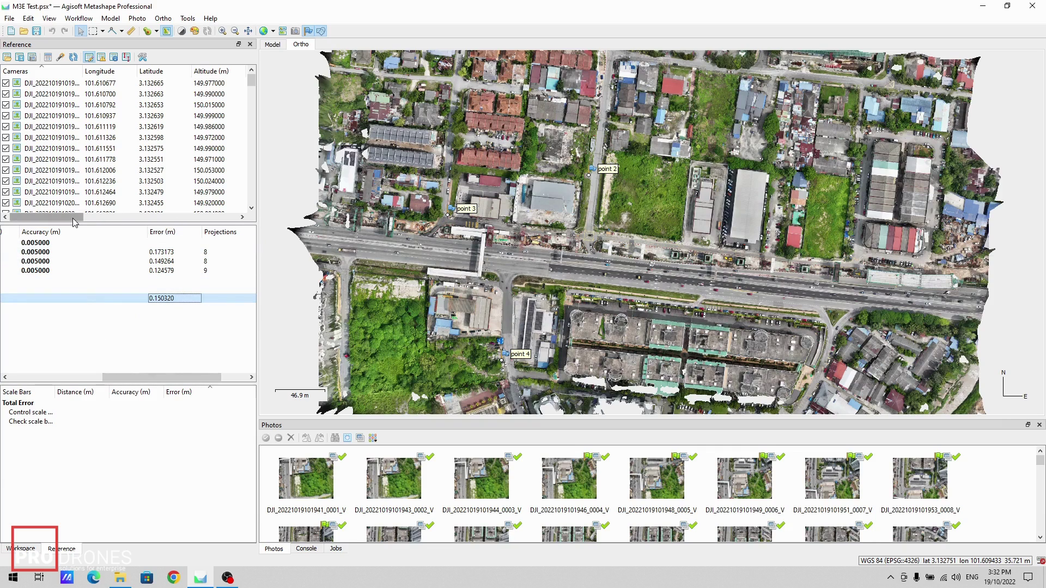
drag(161, 377, 183, 381)
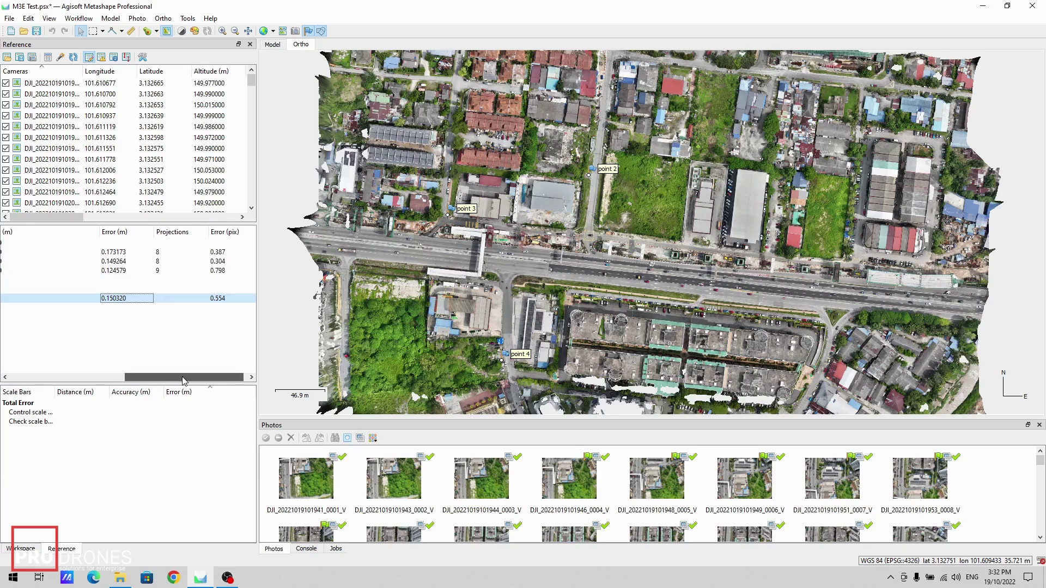